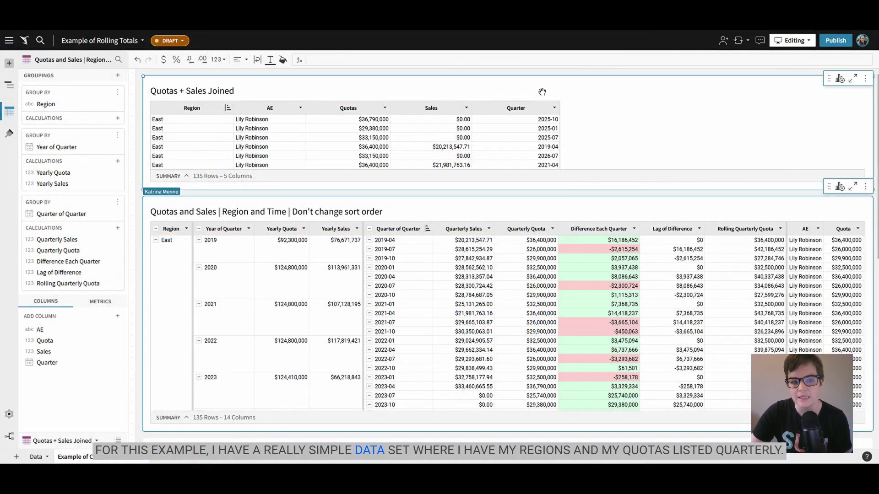
Inspect the formulas behind the Quotas, Sales and Quarter columns in Quotas + Sales Joined.
{"action": "left_click", "coordinate": [191, 110]}
{"action": "left_click", "coordinate": [359, 109]}
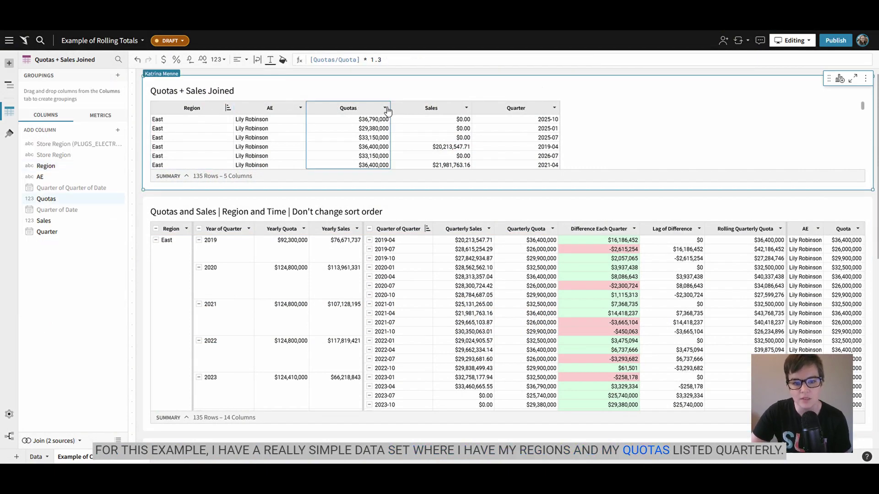
{"action": "left_click", "coordinate": [445, 110]}
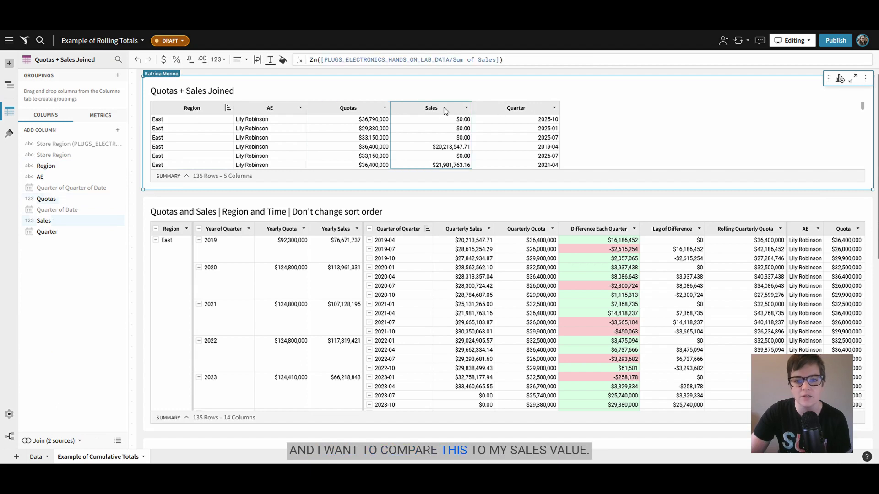
{"action": "left_click", "coordinate": [522, 110]}
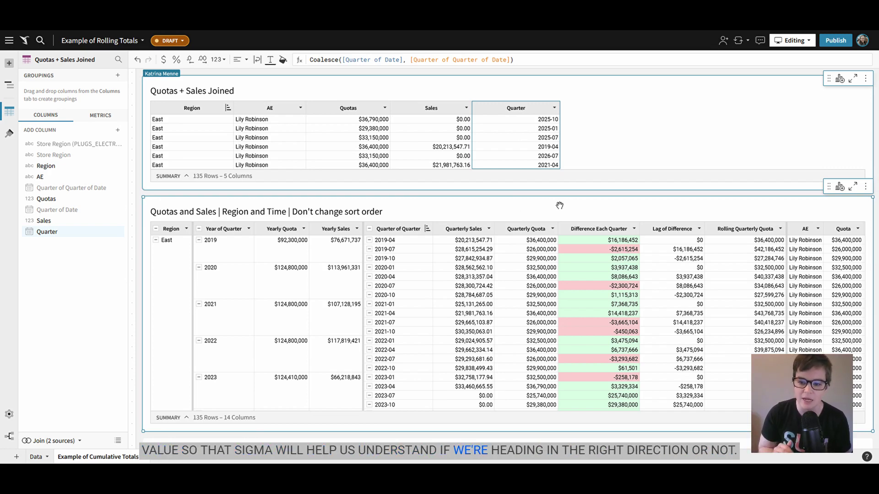
Inspect the Quarterly Sales and Quarterly Quota Sum formulas and the Difference Each Quarter formula.
{"action": "left_click", "coordinate": [533, 204]}
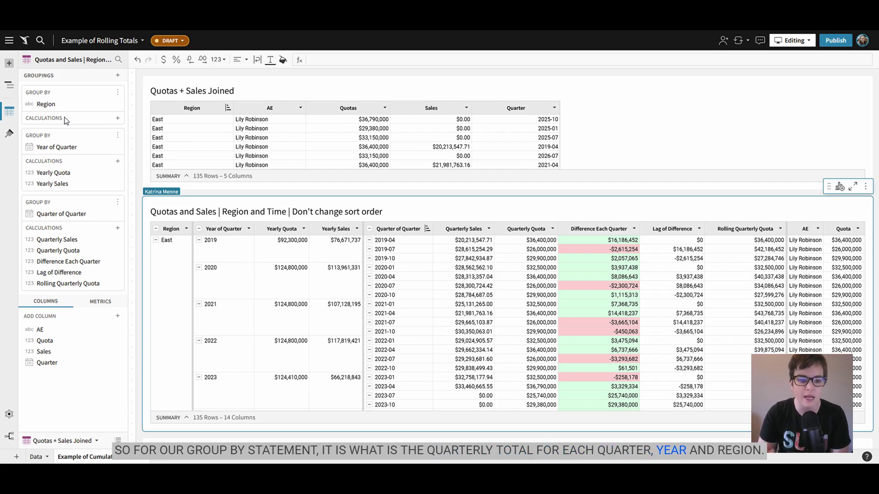
{"action": "left_click", "coordinate": [461, 229]}
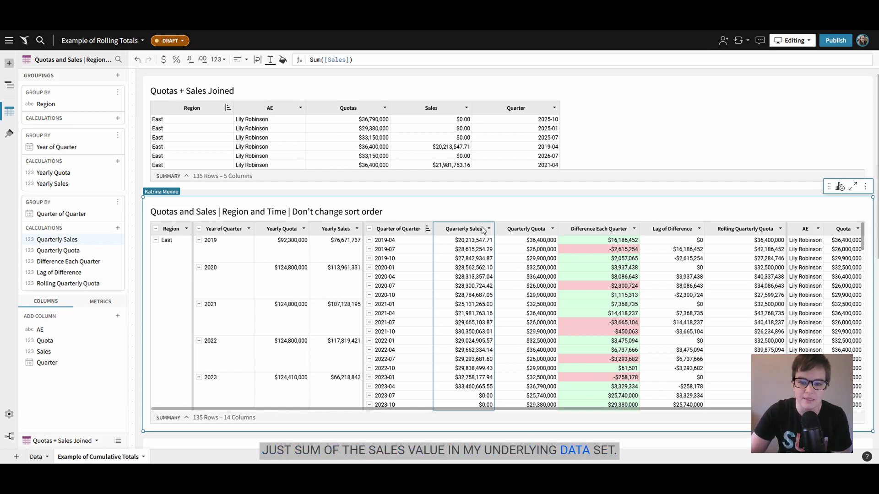
{"action": "left_click", "coordinate": [524, 233]}
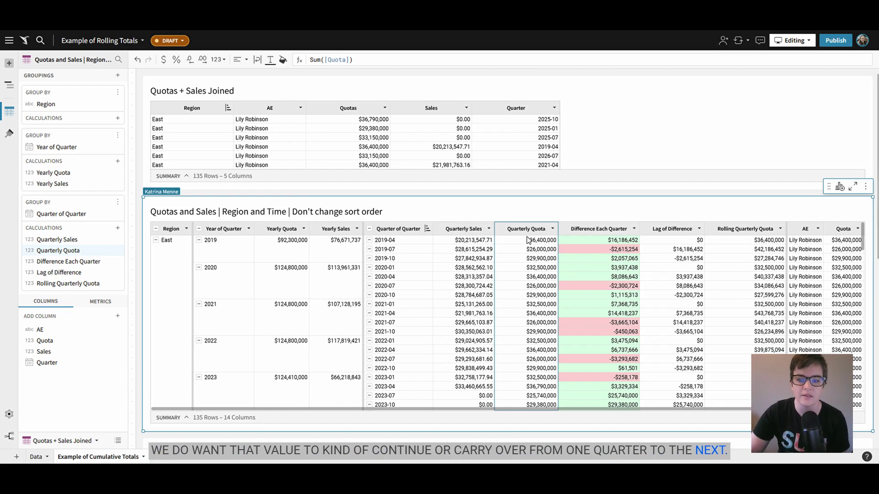
{"action": "left_click", "coordinate": [589, 231]}
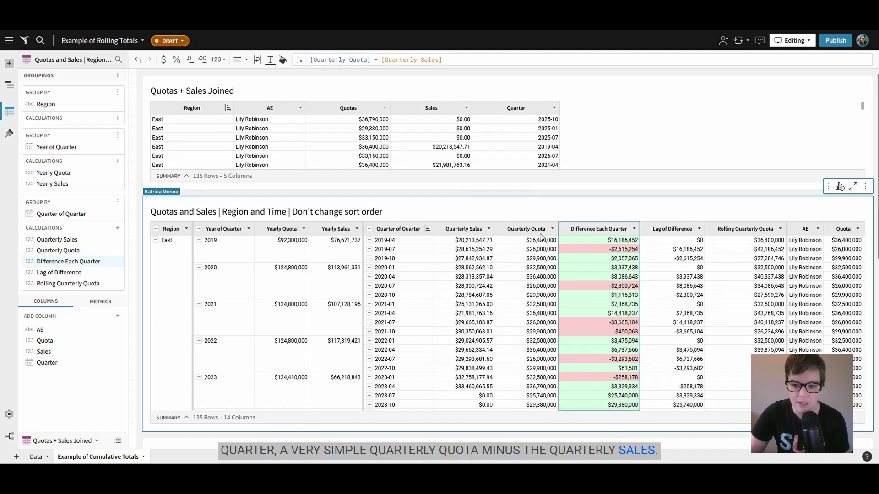
{"action": "left_click", "coordinate": [576, 241]}
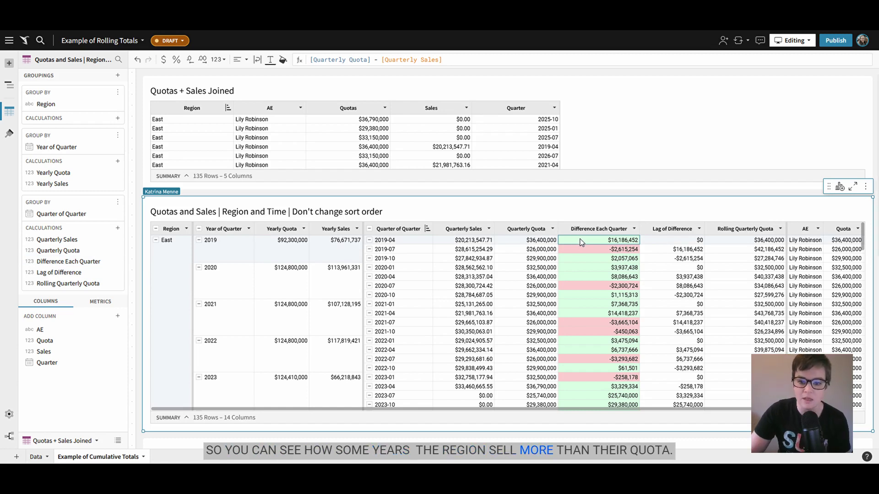
{"action": "left_click", "coordinate": [575, 252]}
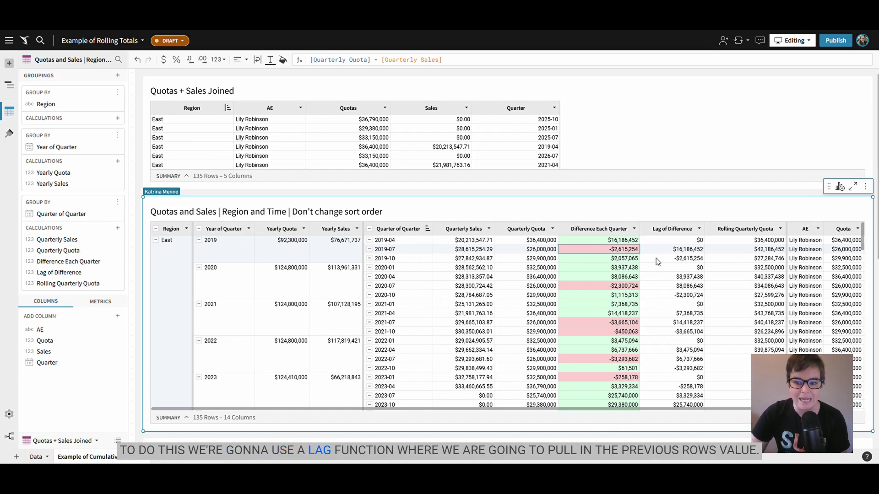
{"action": "left_click", "coordinate": [660, 231]}
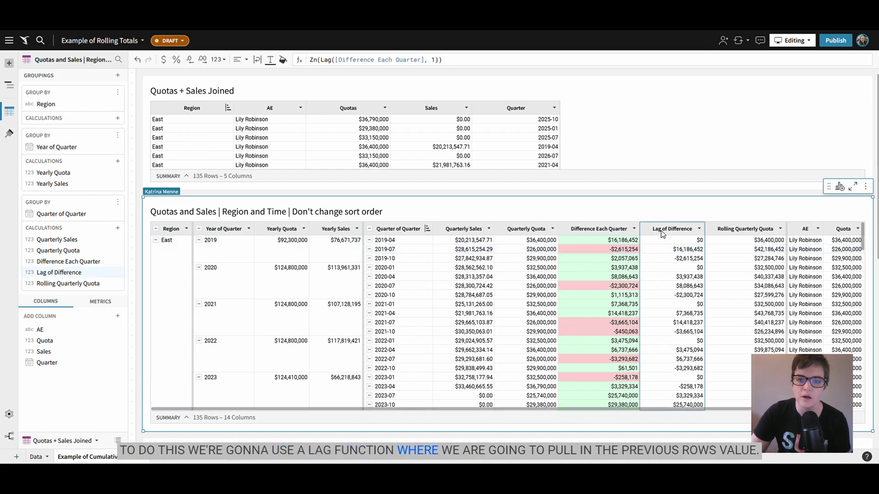
{"action": "left_click", "coordinate": [325, 60]}
{"action": "left_click", "coordinate": [336, 59]}
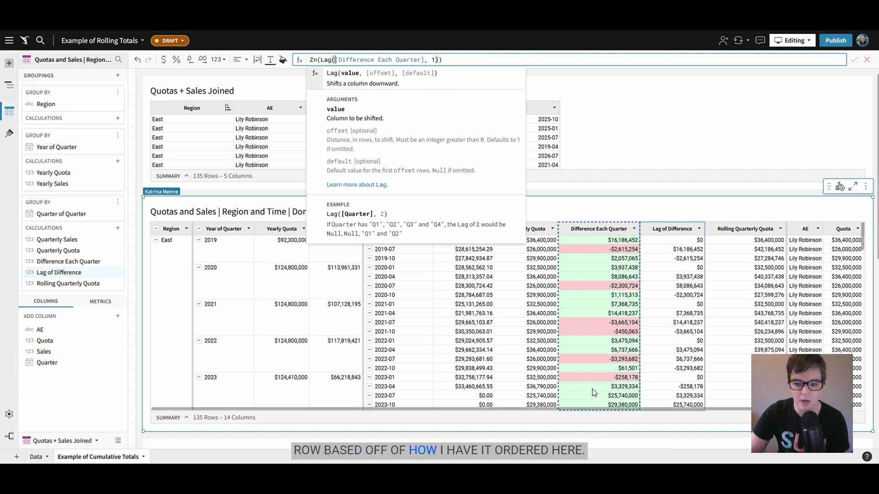
{"action": "left_click", "coordinate": [666, 203]}
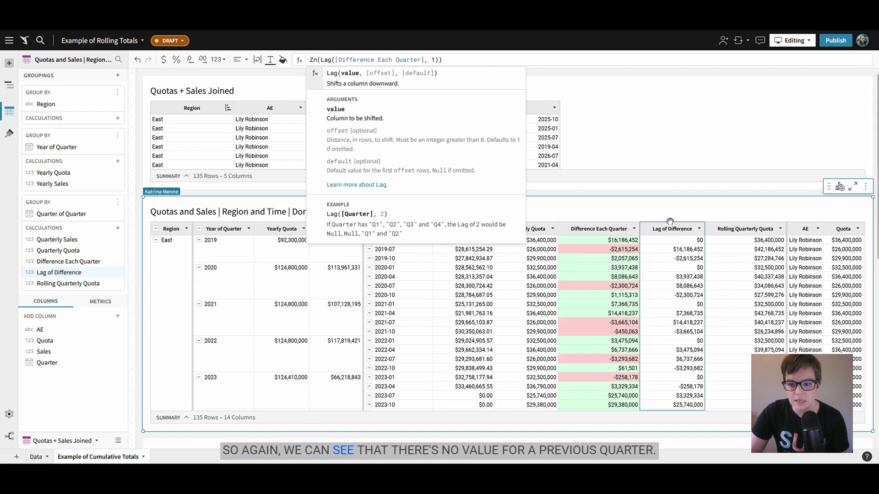
{"action": "left_click", "coordinate": [673, 241]}
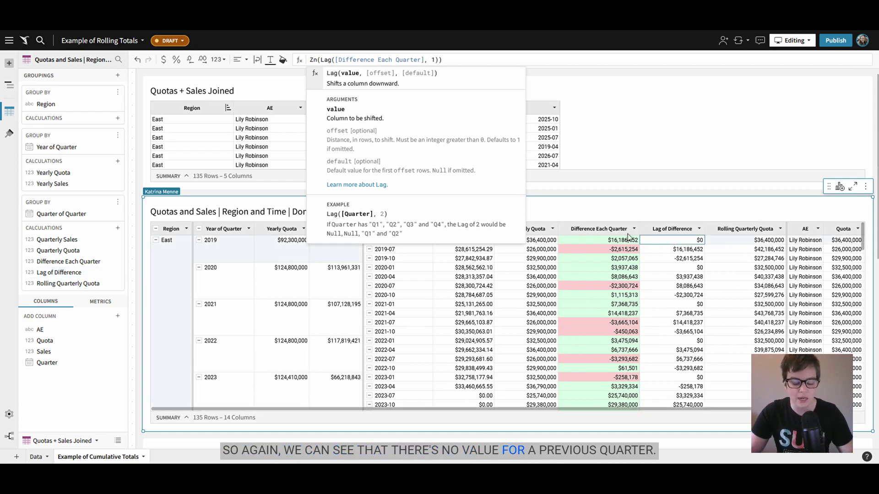
{"action": "key", "text": "Escape"}
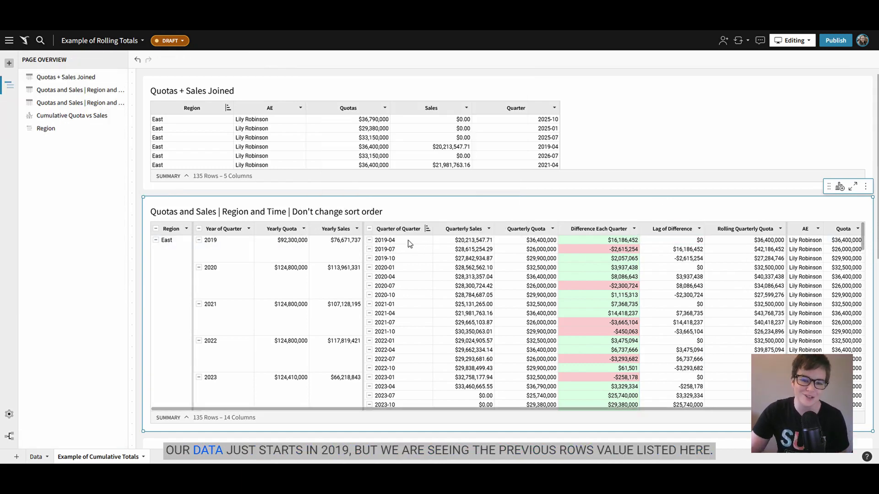
{"action": "left_click", "coordinate": [658, 251]}
{"action": "key", "text": "Down"}
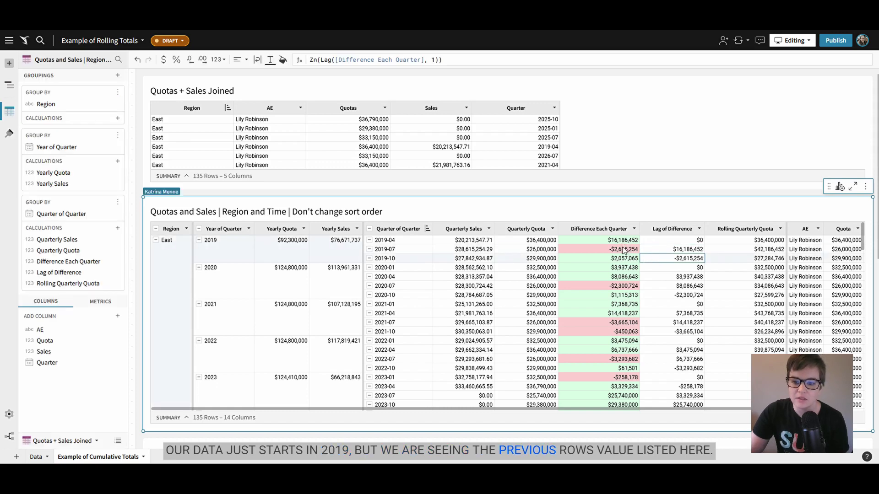
{"action": "key", "text": "Down"}
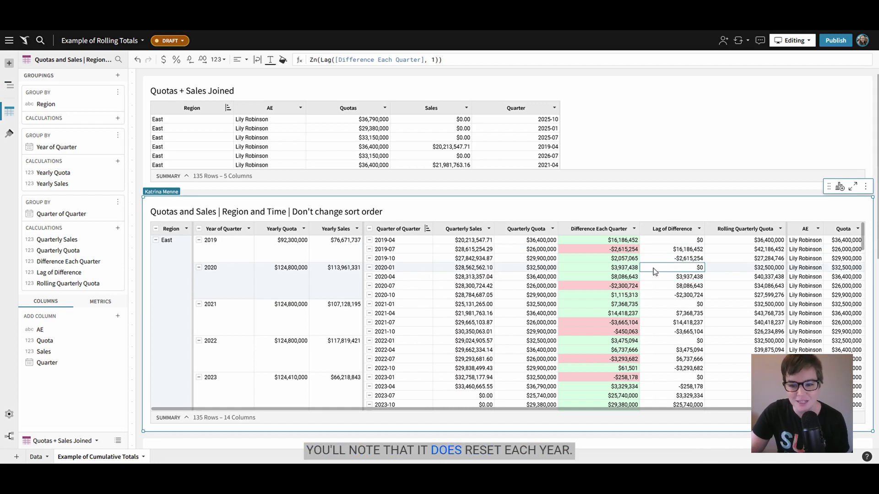
{"action": "left_click", "coordinate": [224, 285]}
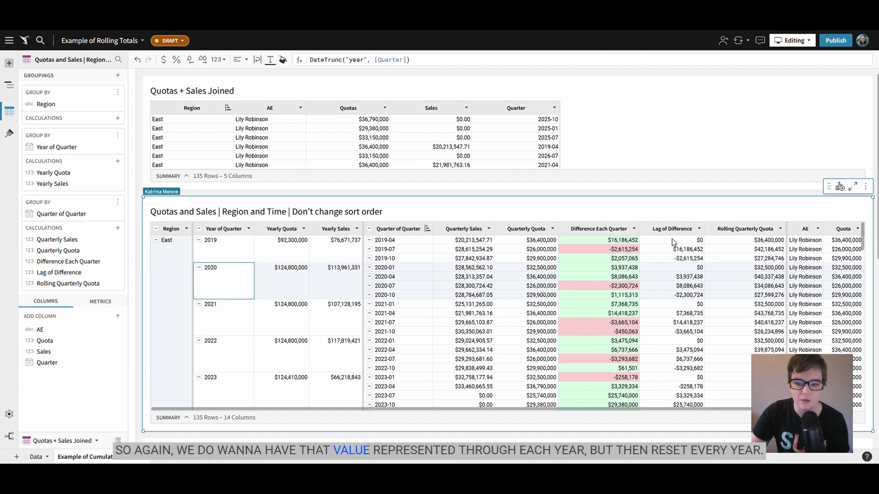
{"action": "left_click", "coordinate": [668, 270]}
{"action": "left_click", "coordinate": [660, 296]}
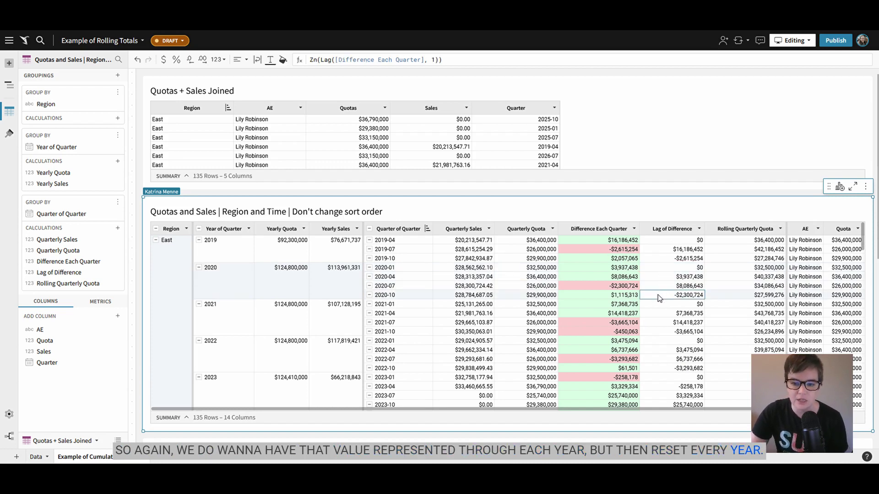
{"action": "left_click", "coordinate": [720, 229]}
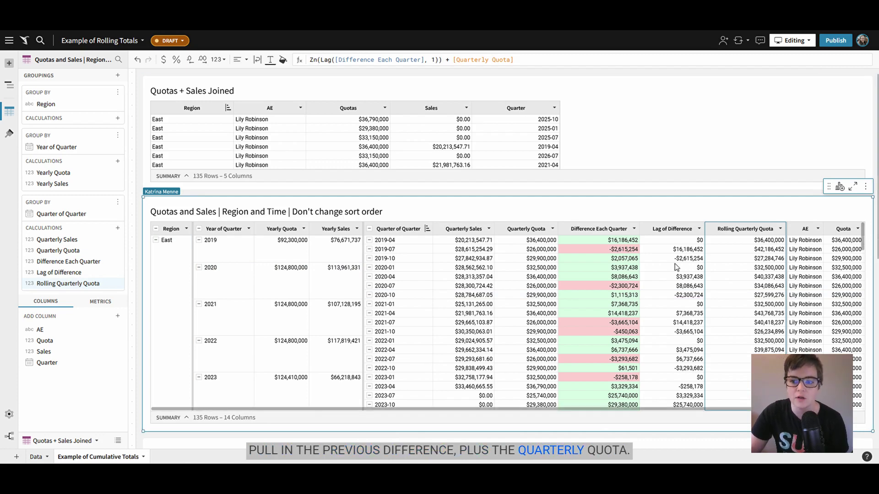
{"action": "left_click", "coordinate": [732, 242]}
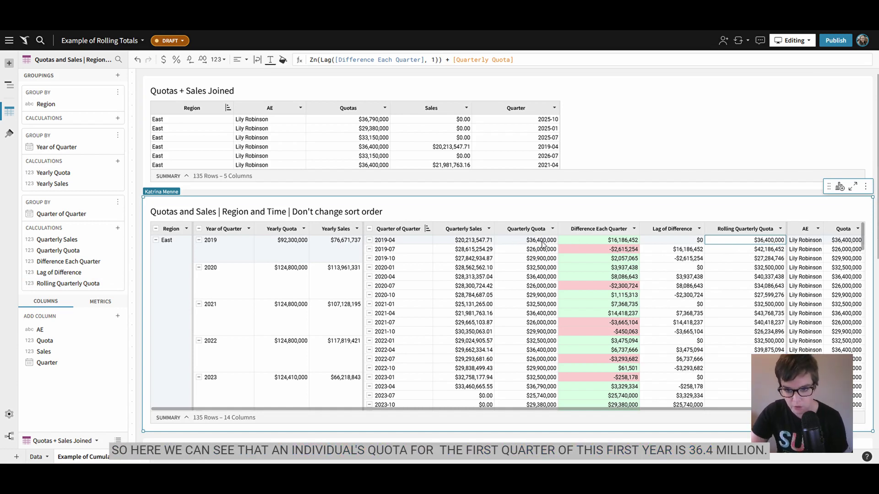
{"action": "left_click", "coordinate": [740, 252]}
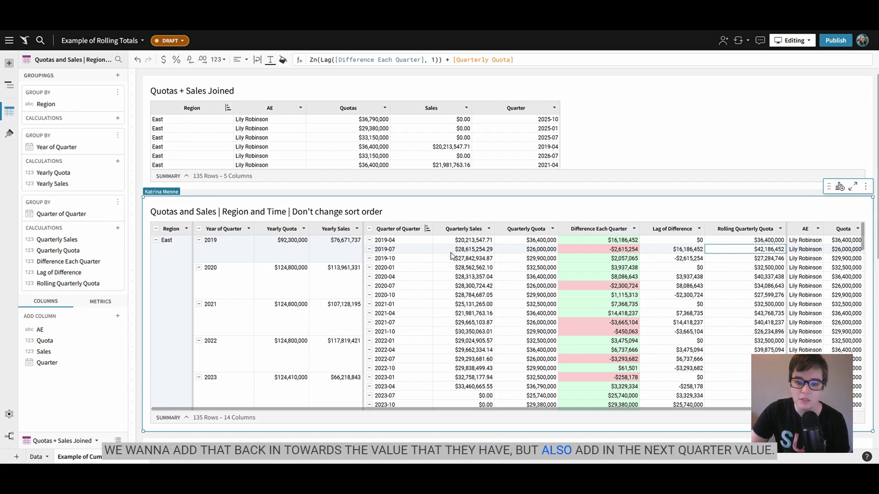
{"action": "left_click", "coordinate": [514, 241]}
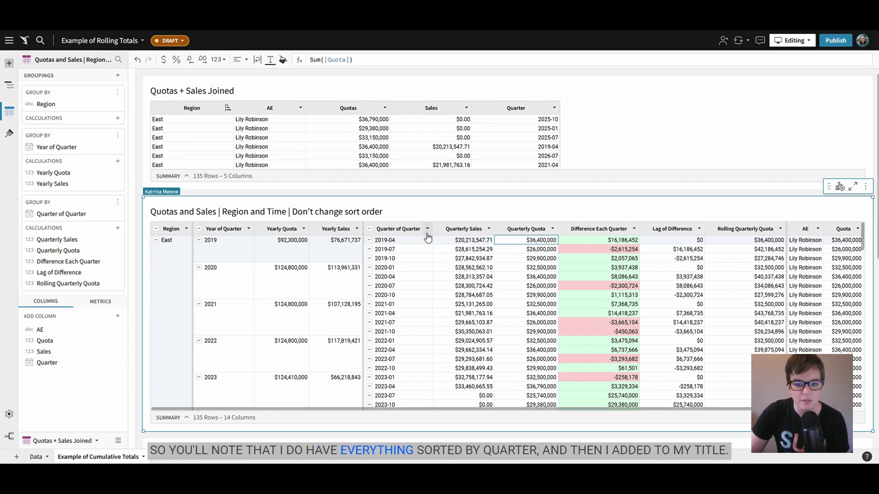
Review the parent table's title, leaving it unchanged.
{"action": "double_click", "coordinate": [299, 210]}
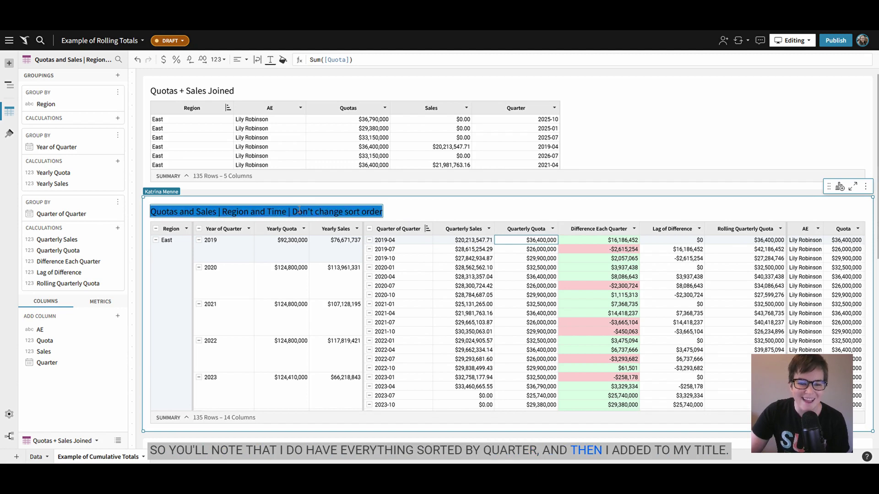
{"action": "left_click", "coordinate": [294, 211]}
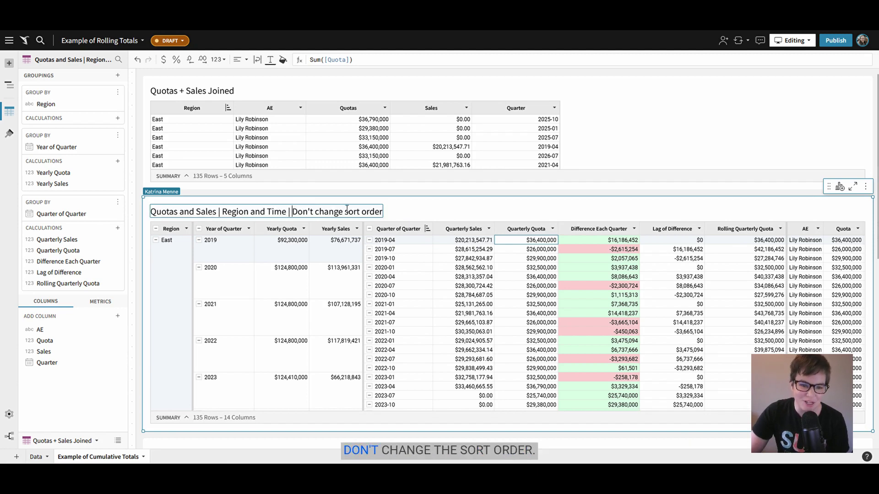
{"action": "left_click", "coordinate": [428, 211]}
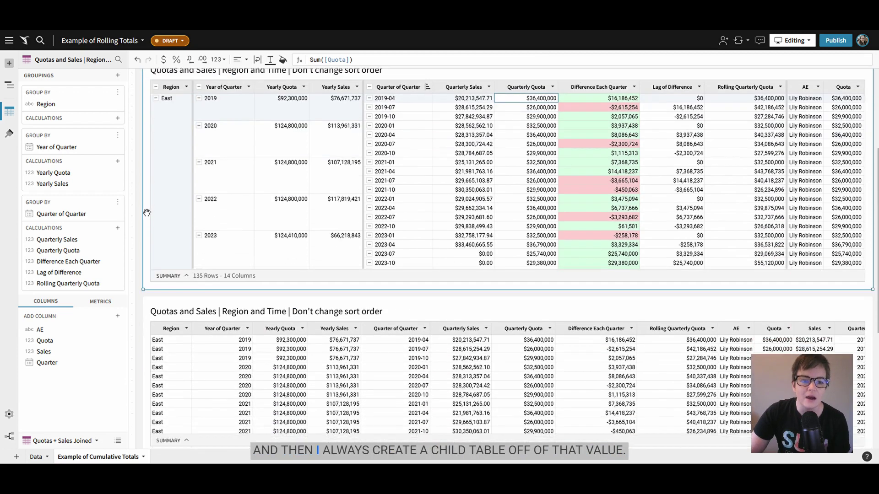
Sort the 'Don't change sort order' child table by Year of Quarter, descending.
{"action": "scroll", "coordinate": [147, 213], "scroll_direction": "down", "scroll_amount": 2}
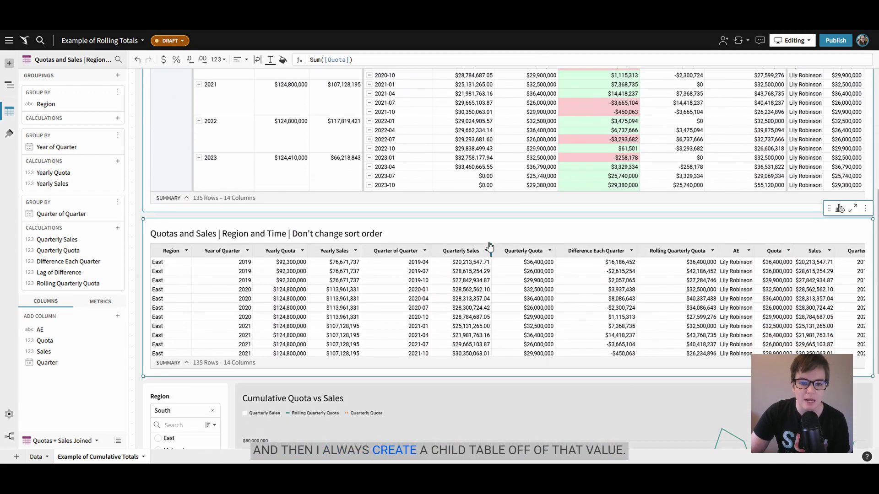
{"action": "left_click", "coordinate": [472, 225]}
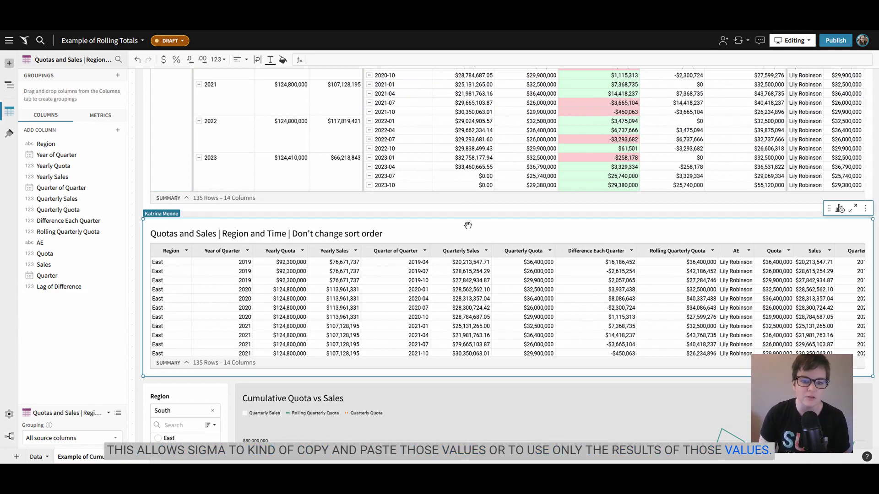
{"action": "left_click", "coordinate": [249, 255]}
{"action": "left_click", "coordinate": [296, 40]}
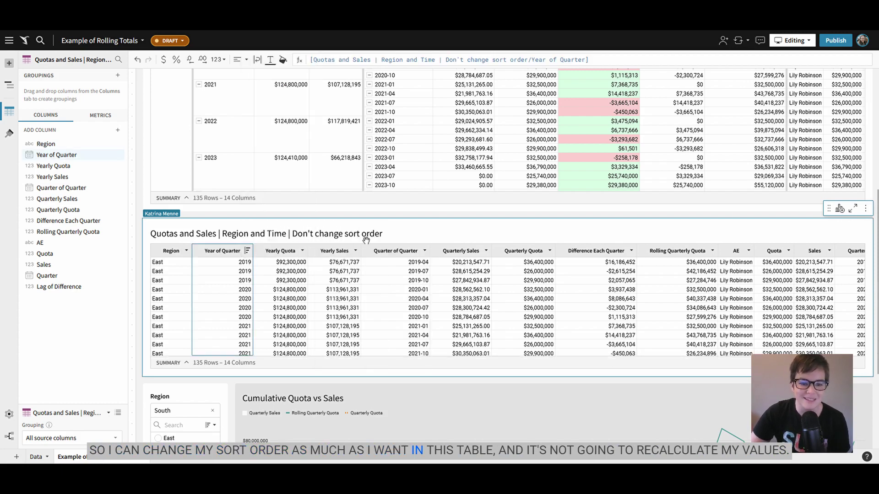
{"action": "left_click", "coordinate": [247, 254]}
{"action": "key", "text": "Escape"}
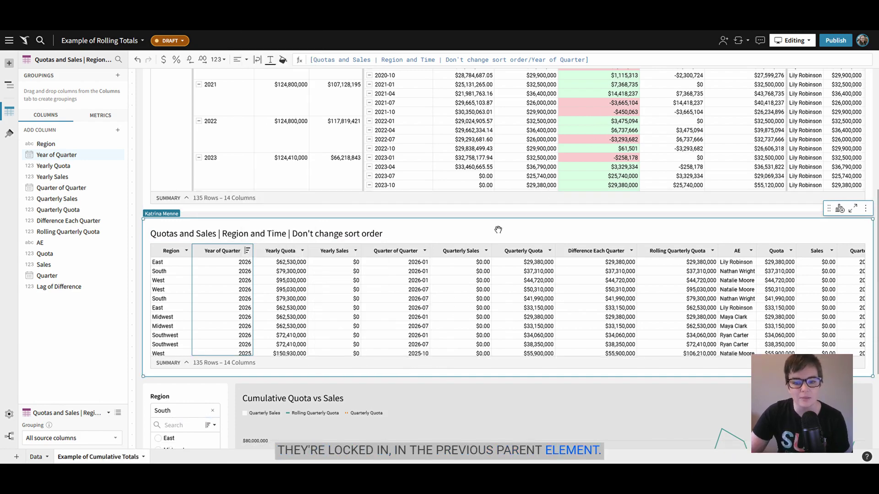
Select the quota versus sales combo chart below the tables.
{"action": "scroll", "coordinate": [481, 337], "scroll_direction": "down", "scroll_amount": 5}
{"action": "scroll", "coordinate": [479, 387], "scroll_direction": "down", "scroll_amount": 2}
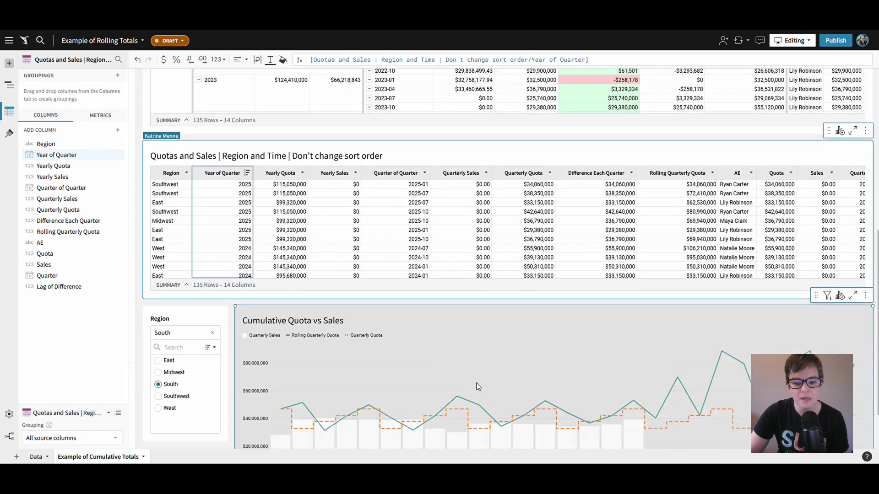
{"action": "scroll", "coordinate": [478, 387], "scroll_direction": "down", "scroll_amount": 2}
{"action": "left_click", "coordinate": [519, 271]}
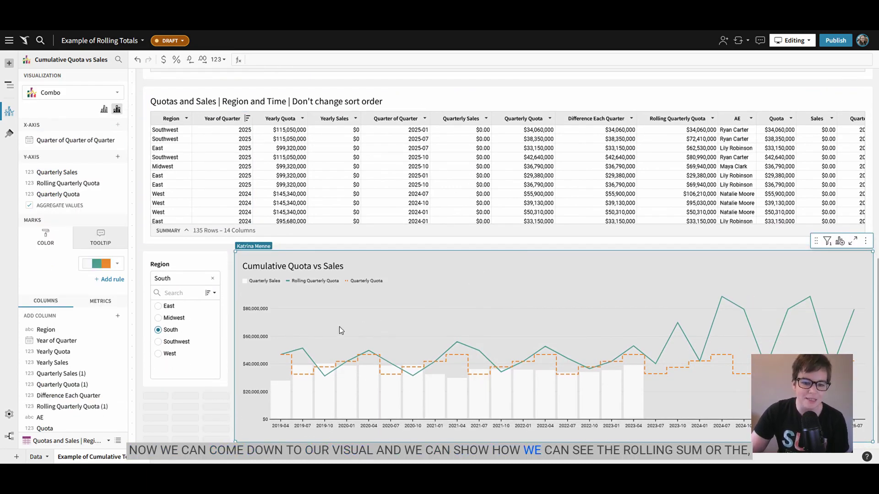
{"action": "mouse_move", "coordinate": [281, 355]}
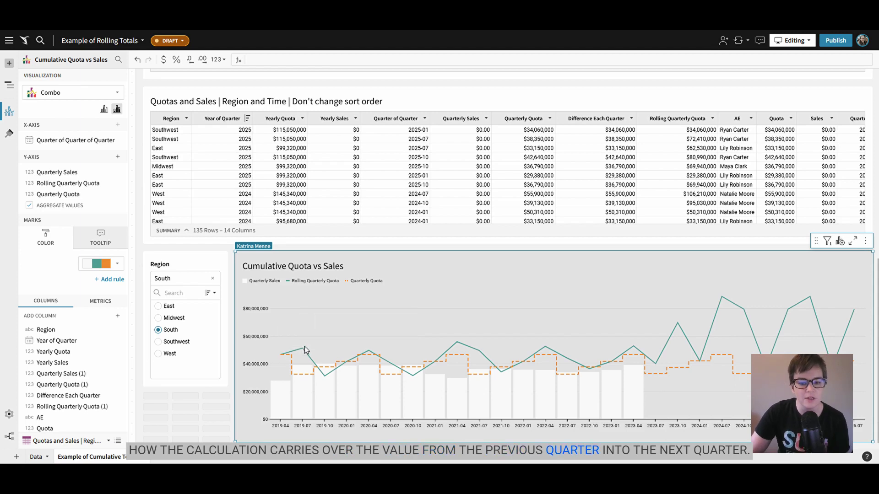
{"action": "mouse_move", "coordinate": [325, 377]}
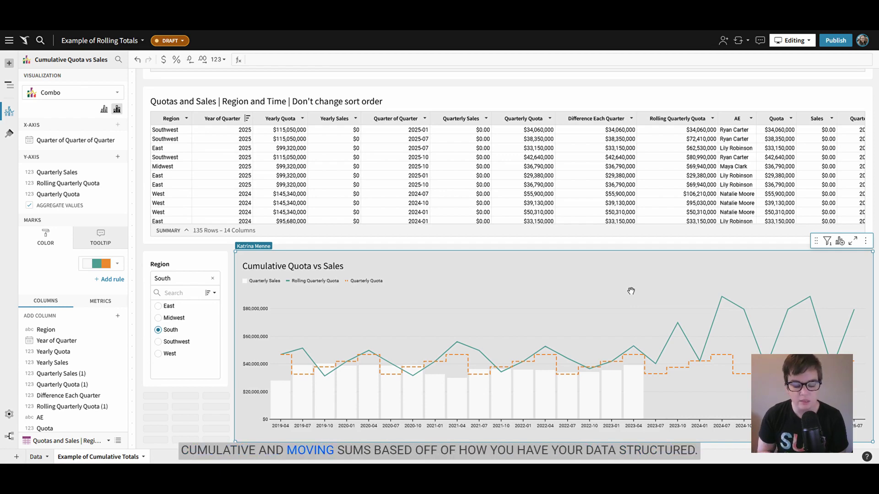
{"action": "scroll", "coordinate": [595, 288], "scroll_direction": "up", "scroll_amount": 5}
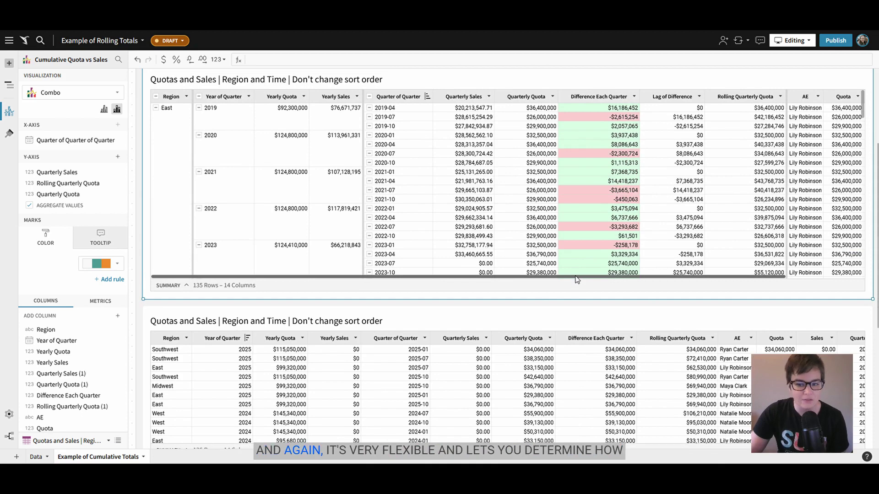
{"action": "left_click", "coordinate": [433, 107]}
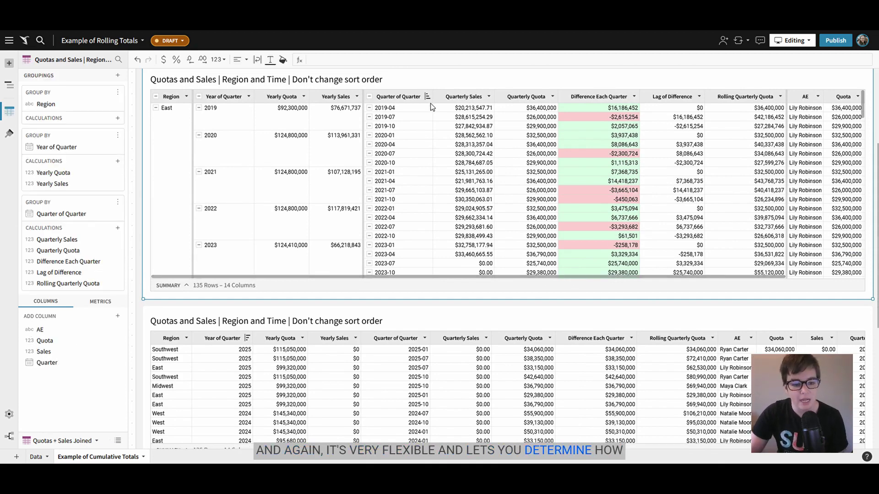
{"action": "left_click", "coordinate": [399, 98]}
{"action": "left_click", "coordinate": [222, 98]}
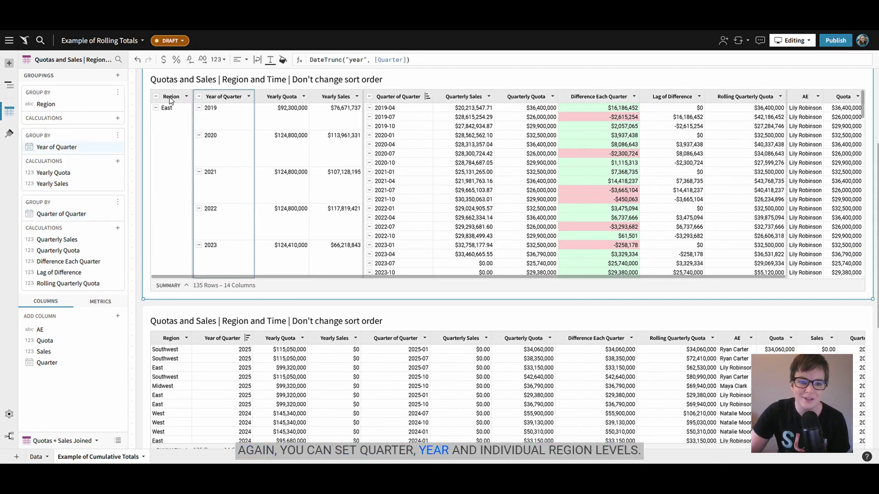
{"action": "left_click", "coordinate": [171, 98]}
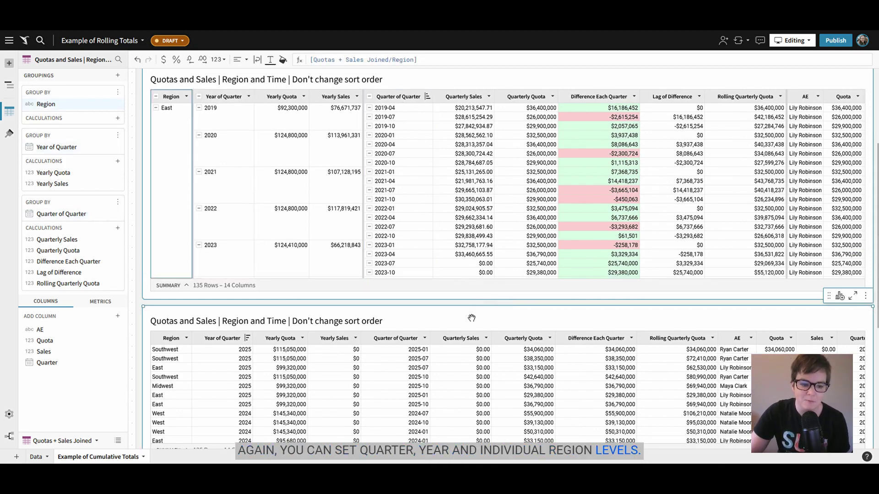